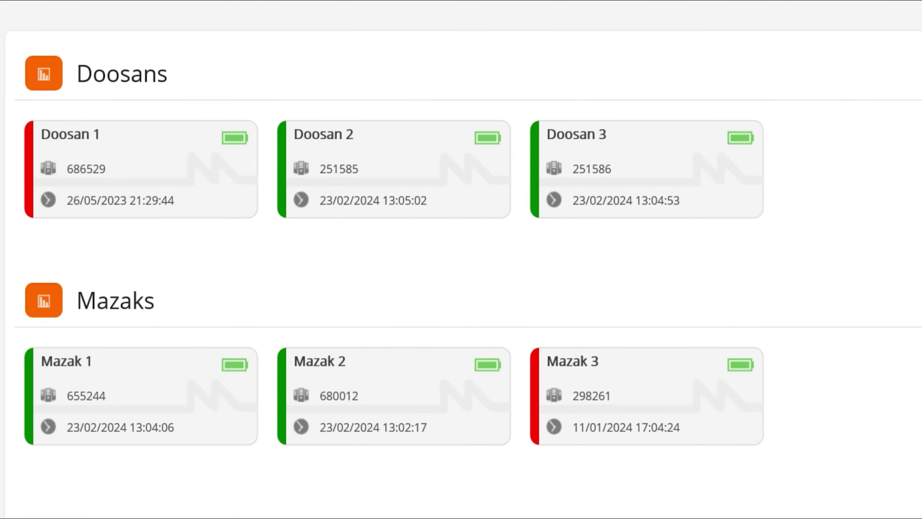
- Open the Doosan 2 machine card to view its 8-hour activity and output charts
{"action": "left_click", "coordinate": [203, 202]}
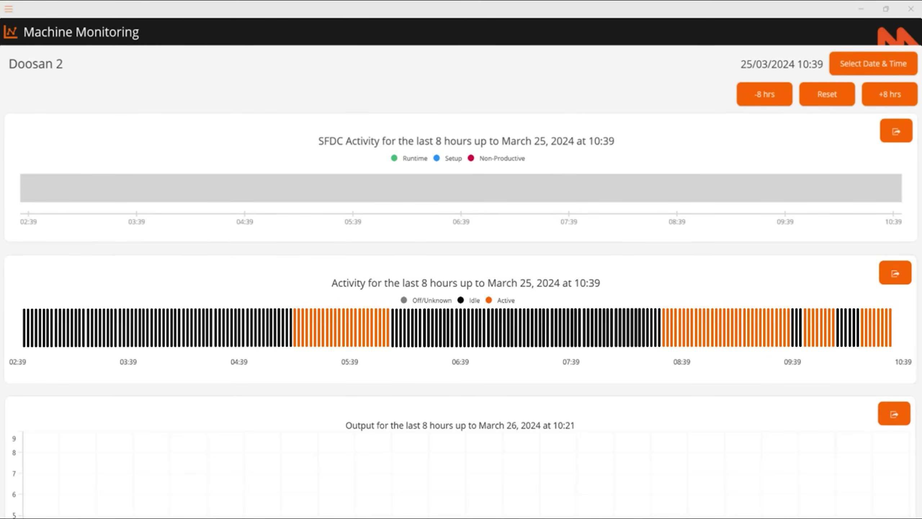
{"action": "scroll", "coordinate": [462, 288], "scroll_direction": "down", "scroll_amount": 4}
{"action": "scroll", "coordinate": [460, 289], "scroll_direction": "down", "scroll_amount": 1}
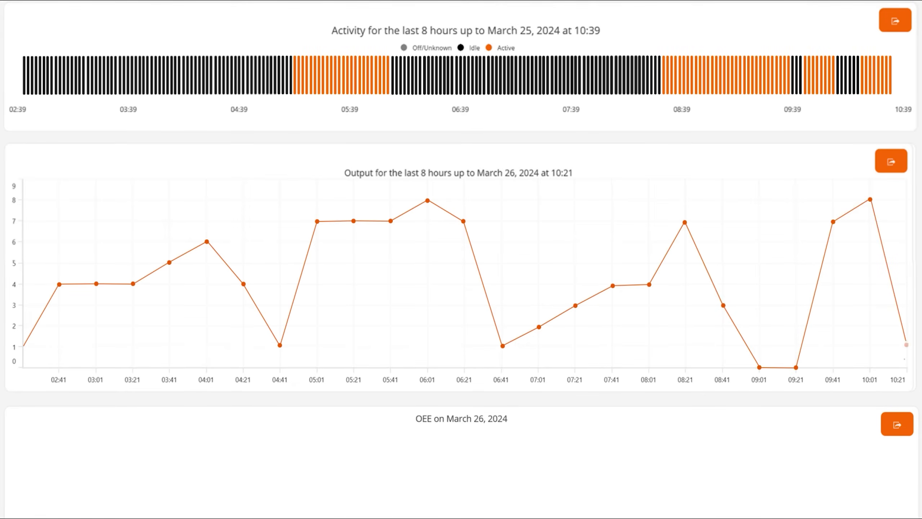
{"action": "scroll", "coordinate": [461, 260], "scroll_direction": "down", "scroll_amount": 5}
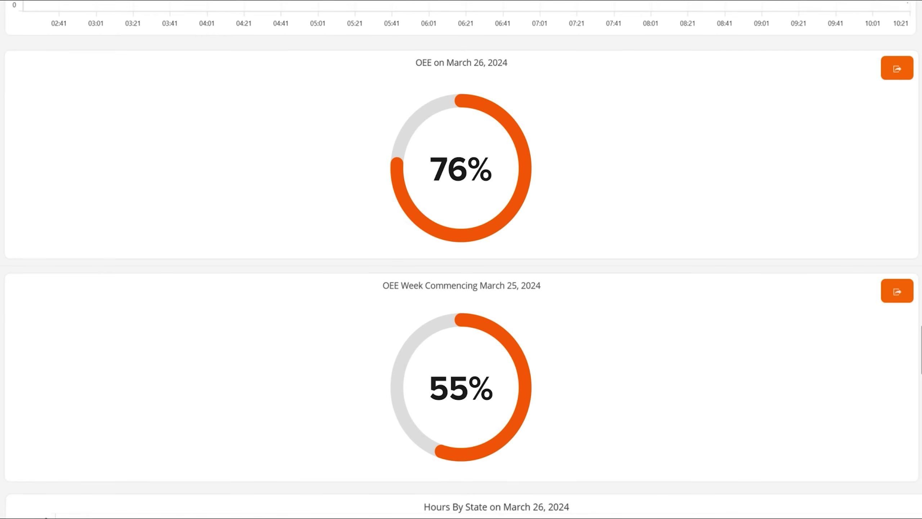
{"action": "scroll", "coordinate": [462, 259], "scroll_direction": "down", "scroll_amount": 5}
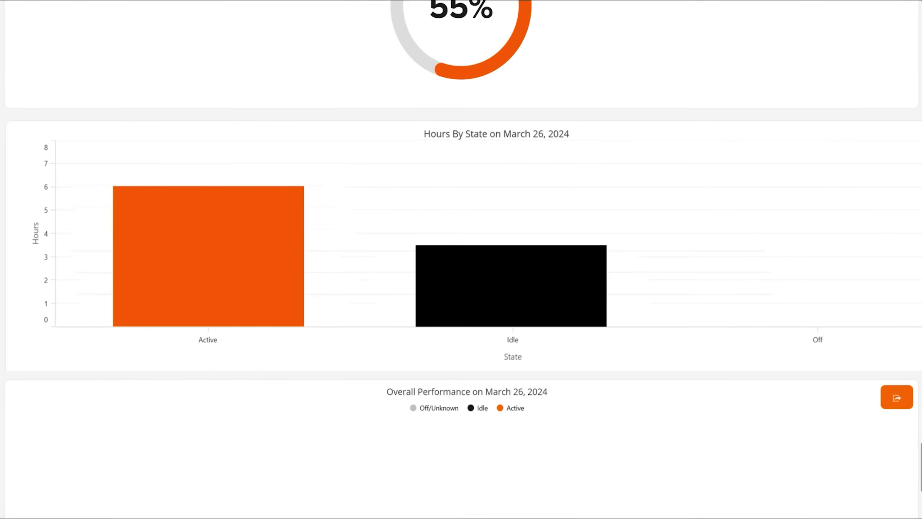
{"action": "scroll", "coordinate": [461, 260], "scroll_direction": "down", "scroll_amount": 3}
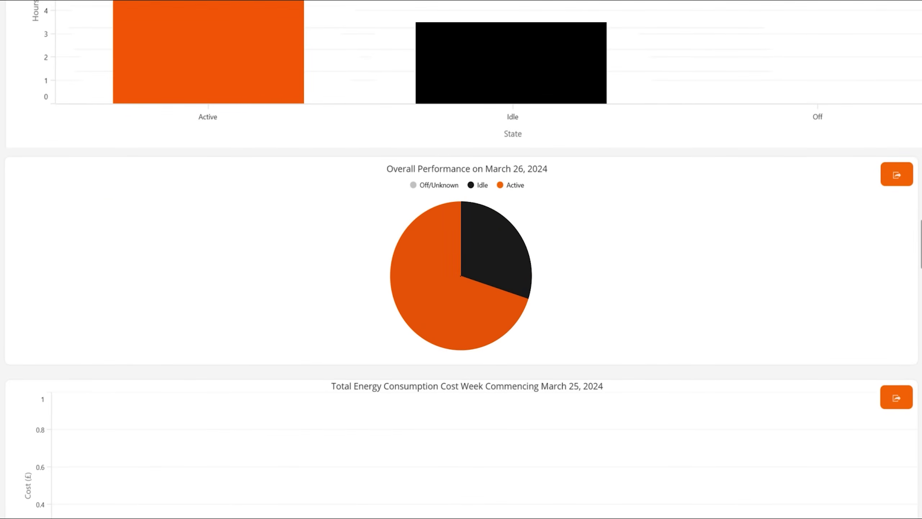
{"action": "scroll", "coordinate": [461, 259], "scroll_direction": "down", "scroll_amount": 5}
{"action": "scroll", "coordinate": [461, 260], "scroll_direction": "down", "scroll_amount": 1}
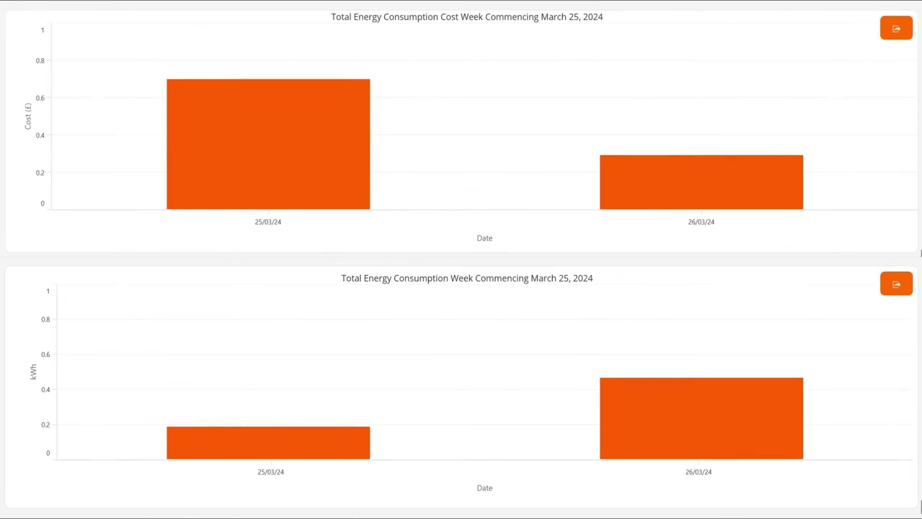